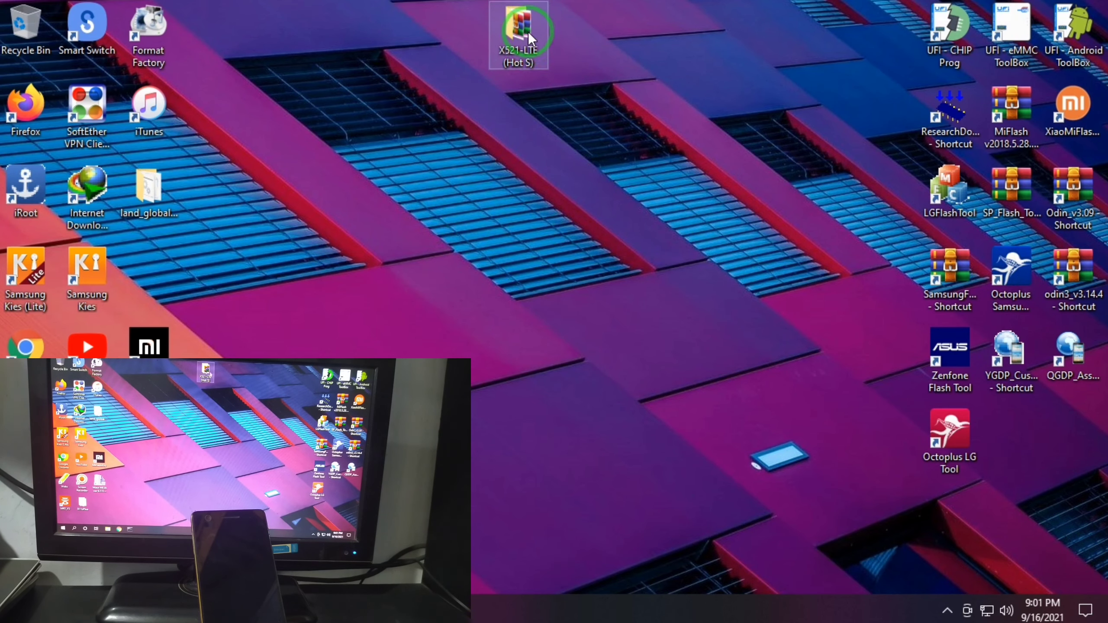
Extract the password-protected Infinix firmware archive from X521-LTE (Hot S) to the Desktop, entering the archive password.
double_click(513, 30)
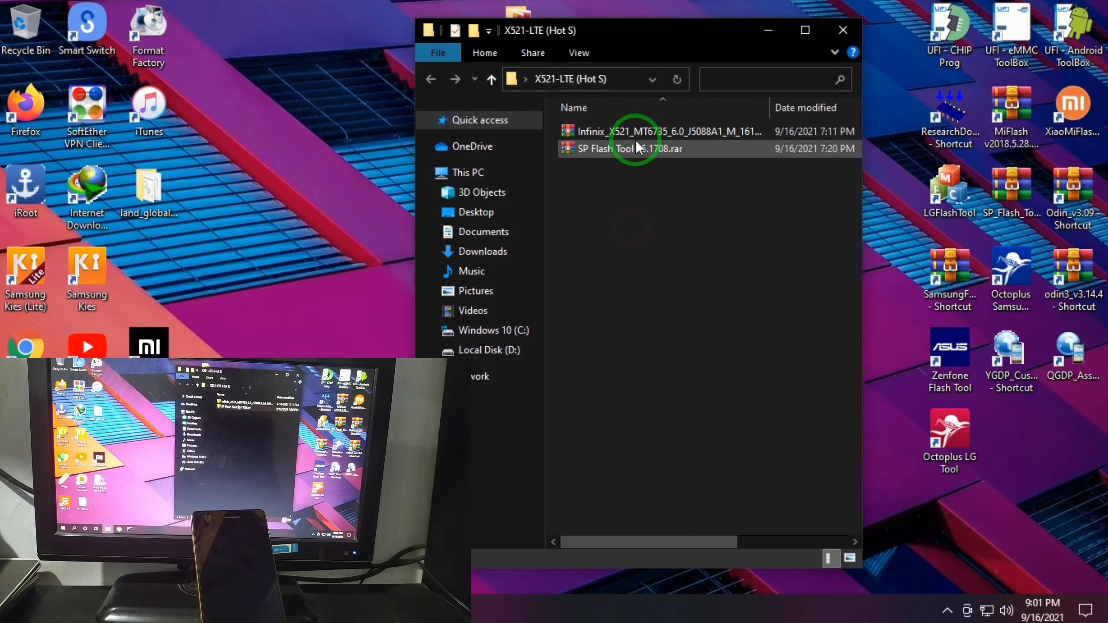
left_click(637, 131)
right_click(645, 129)
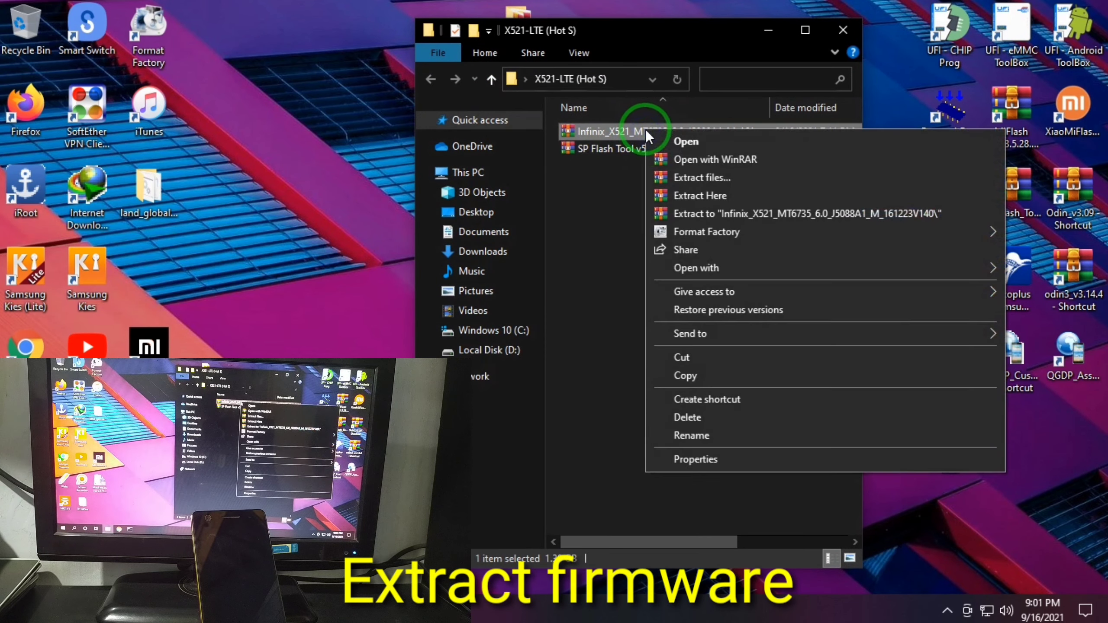
left_click(704, 177)
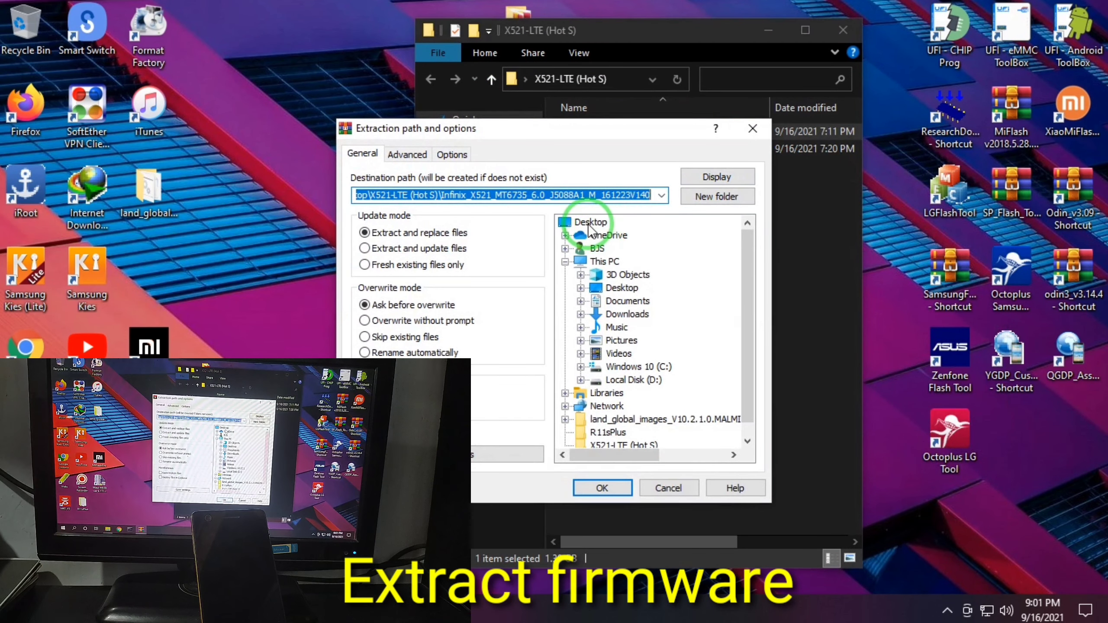
left_click(589, 225)
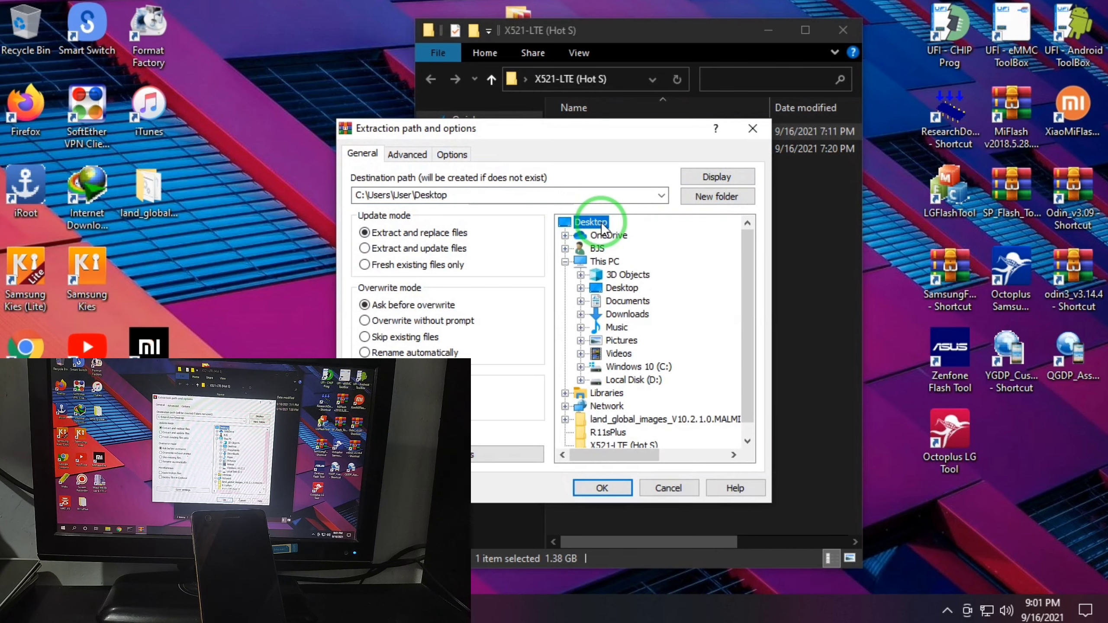
left_click(602, 487)
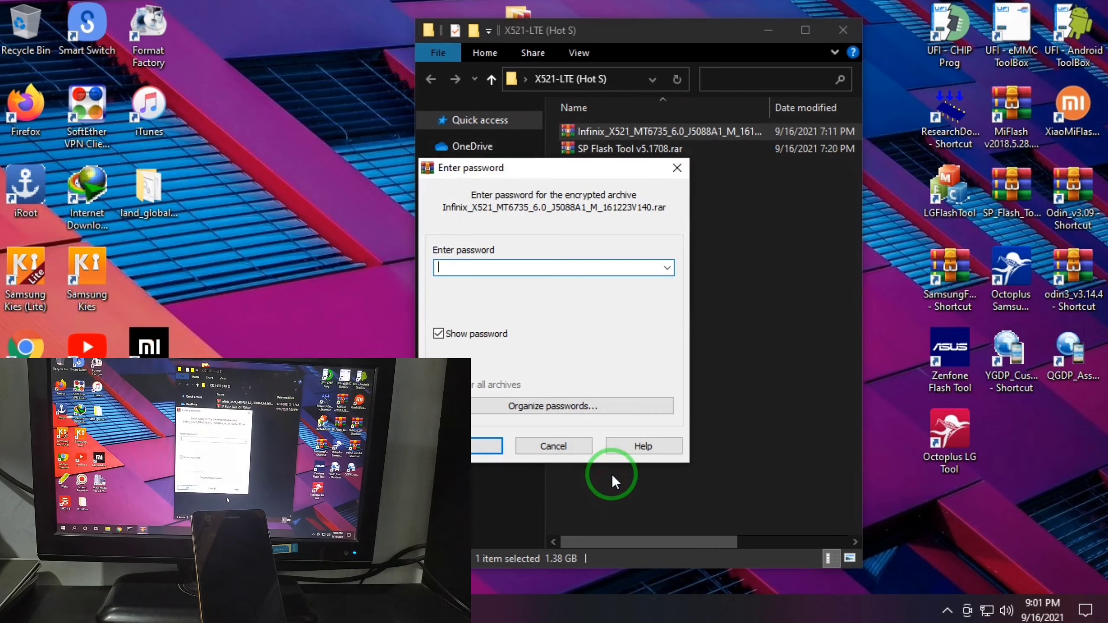
type("wonggaptek")
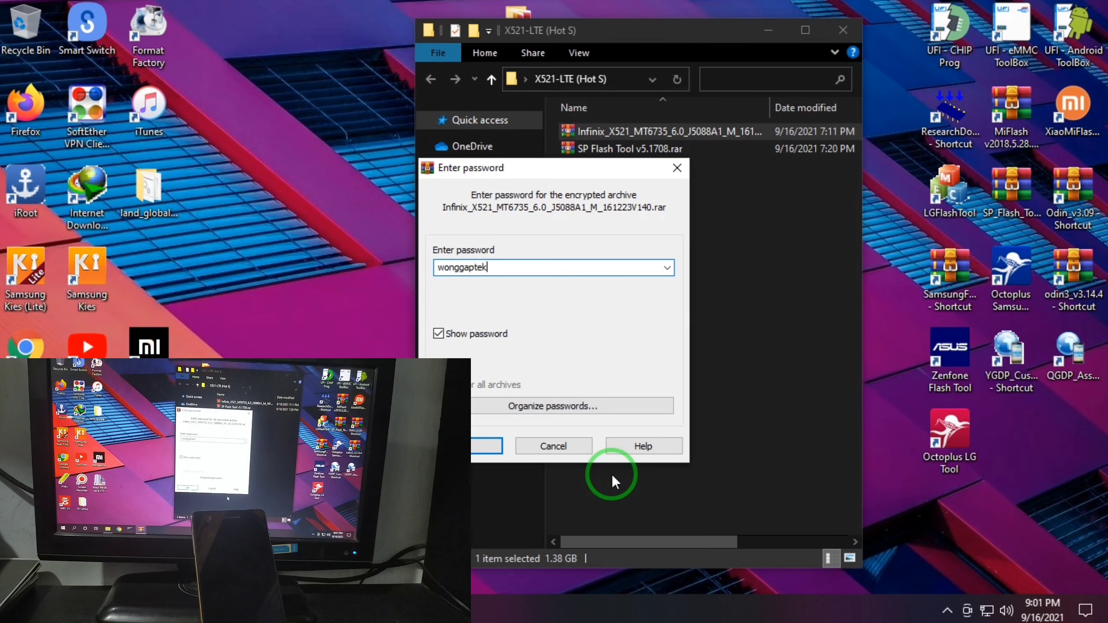
left_click(485, 447)
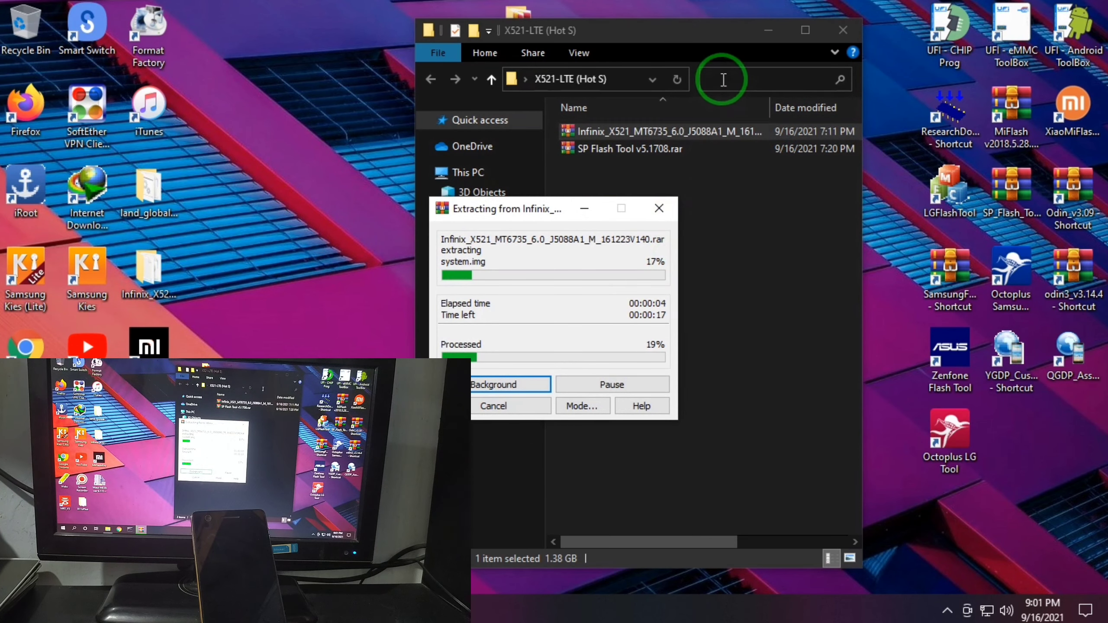
Move the extracted firmware folder into X521-LTE (Hot S) and check its contents.
left_click(764, 30)
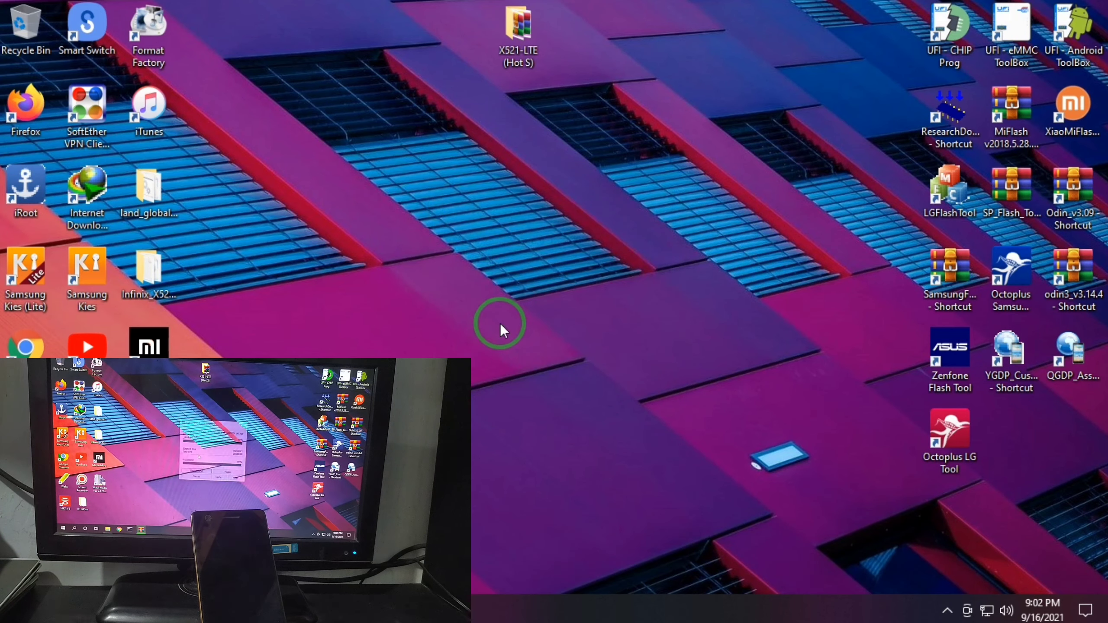
left_click_drag(148, 268, 525, 114)
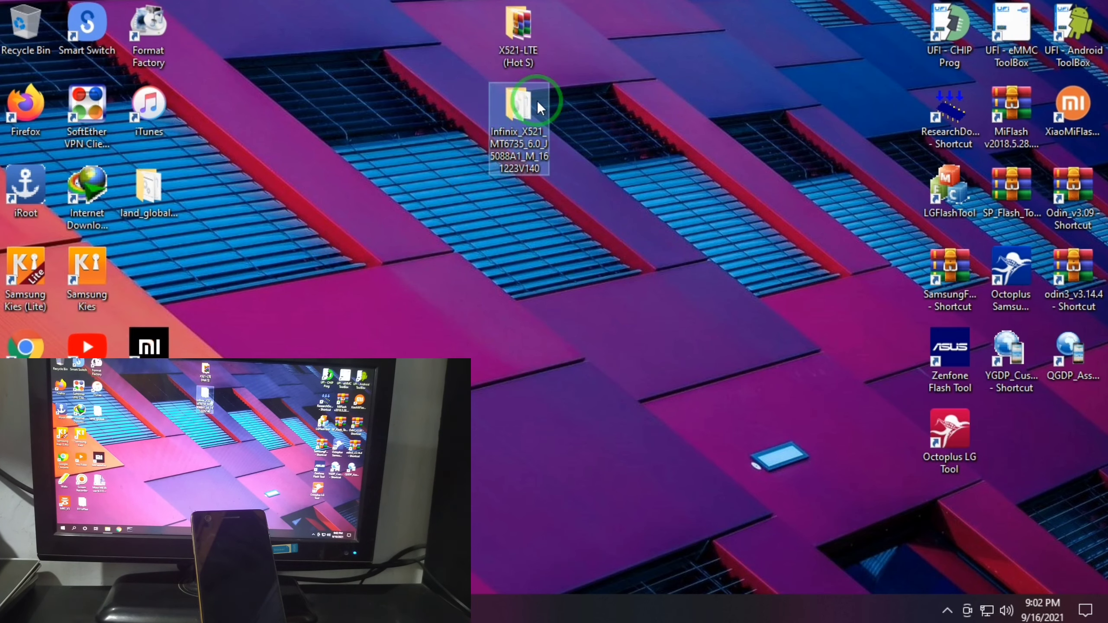
double_click(511, 134)
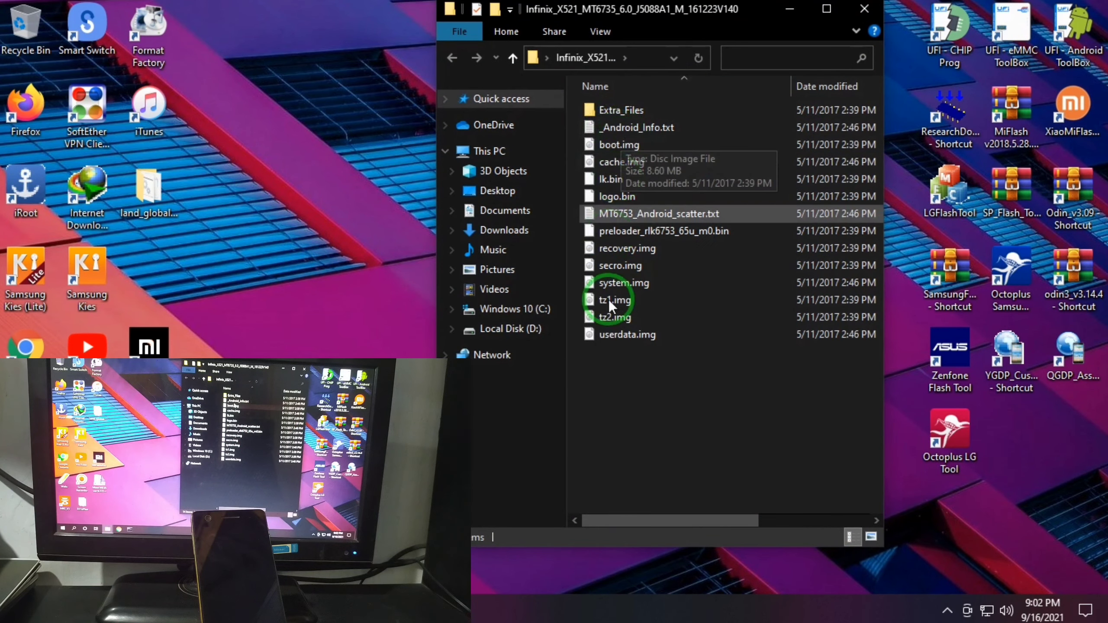
left_click(758, 231)
left_click(866, 10)
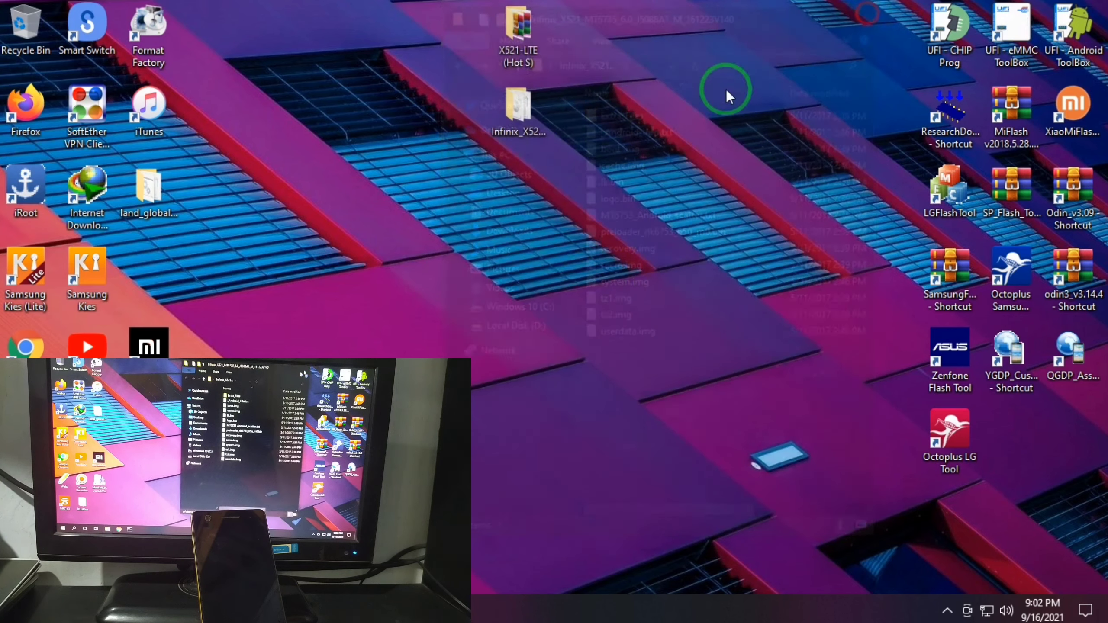
double_click(518, 33)
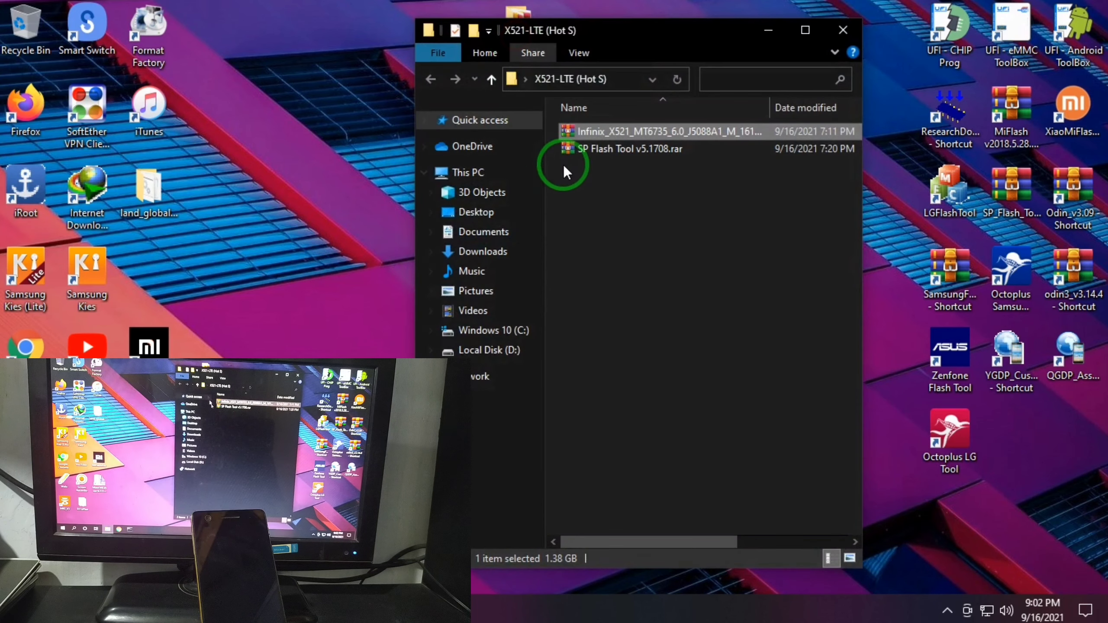
Extract SP Flash Tool v5.1708.rar into its own folder.
left_click(626, 152)
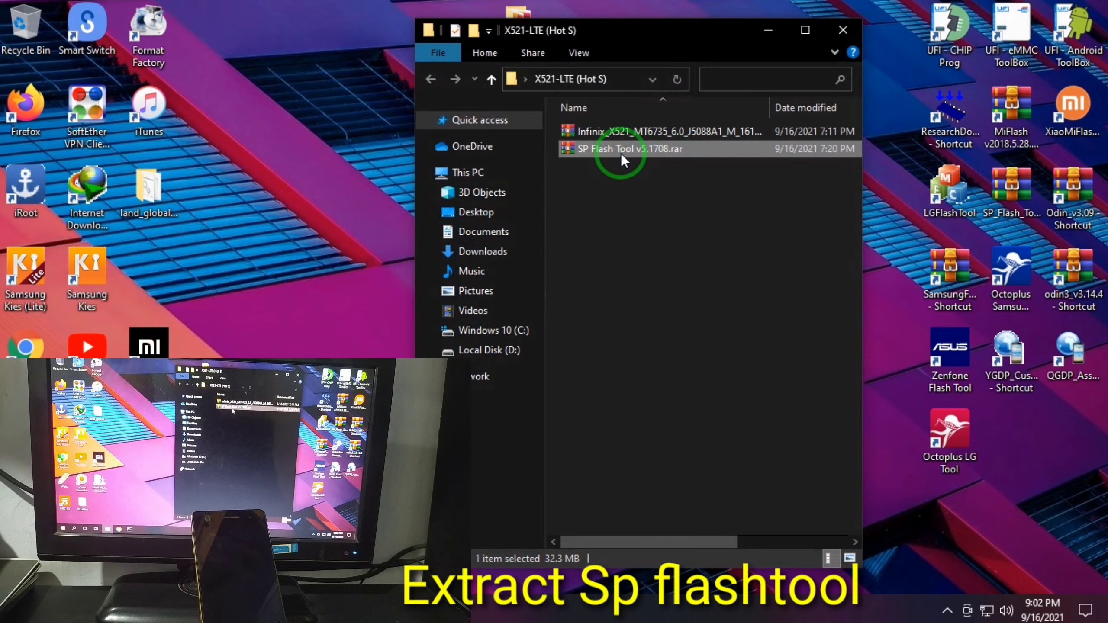
right_click(622, 154)
left_click(674, 201)
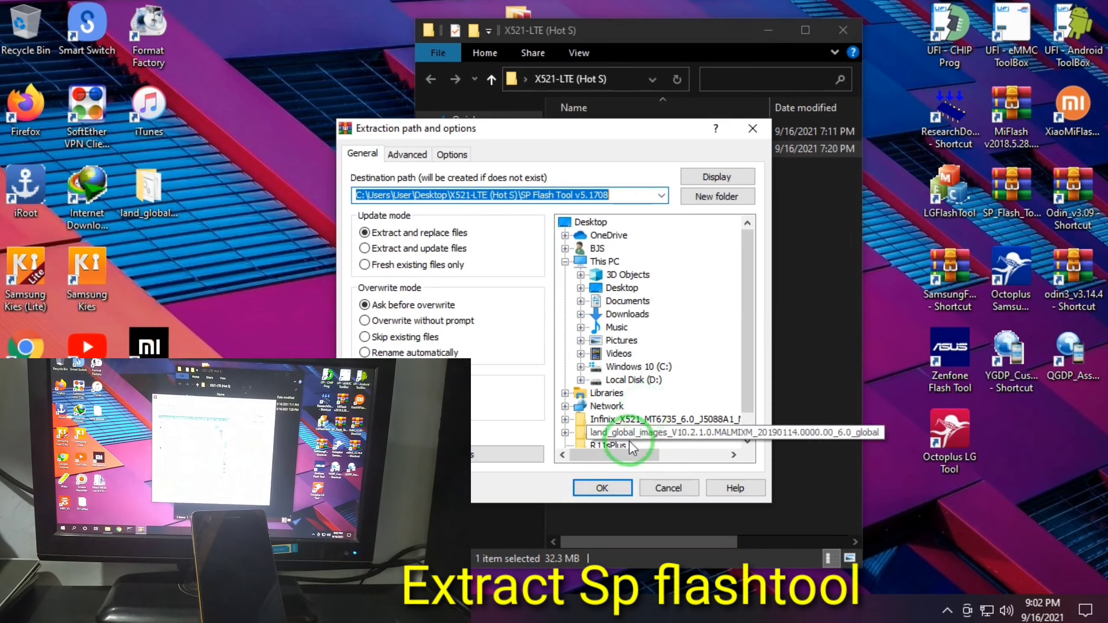
left_click(603, 491)
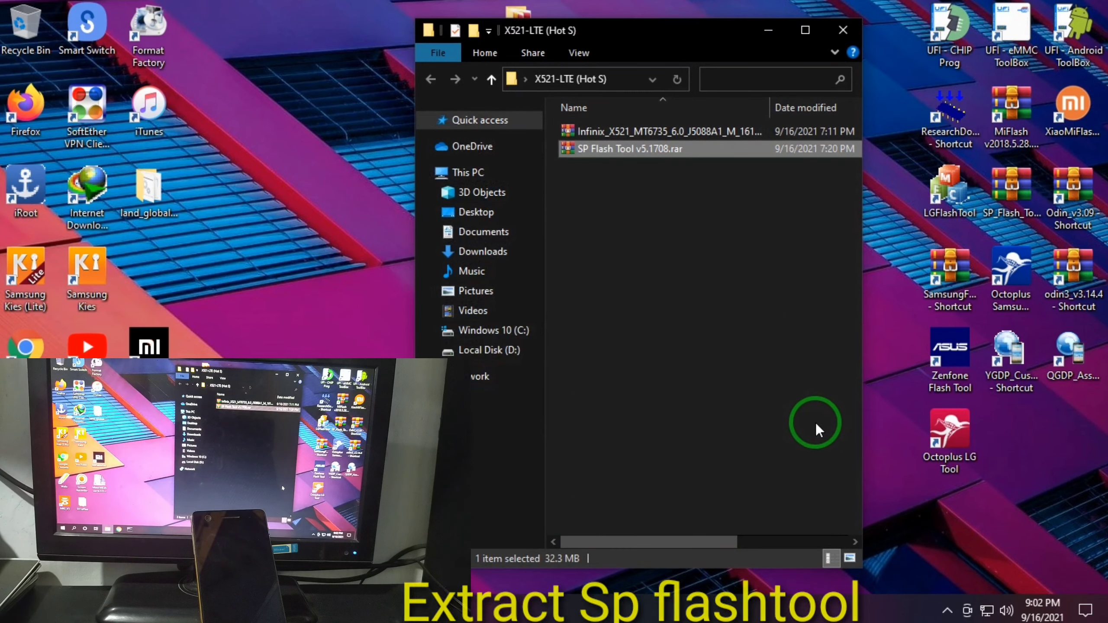
Launch flash_tool.exe from the SP Flash Tool v5.1708 folder.
left_click(642, 130)
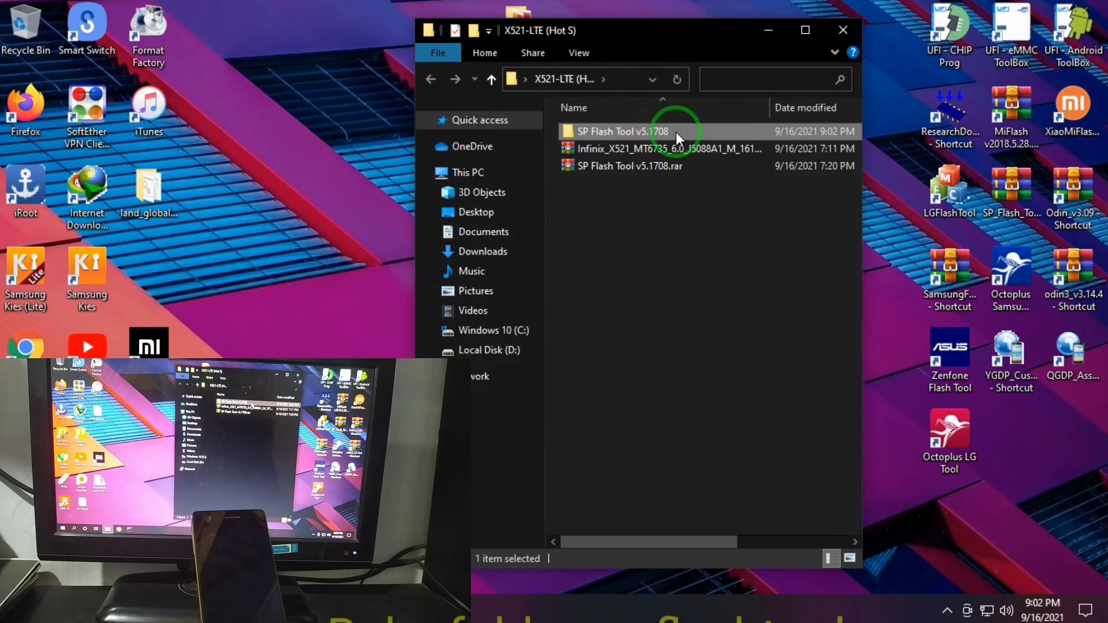
double_click(635, 130)
scroll(672, 186, "down", 2)
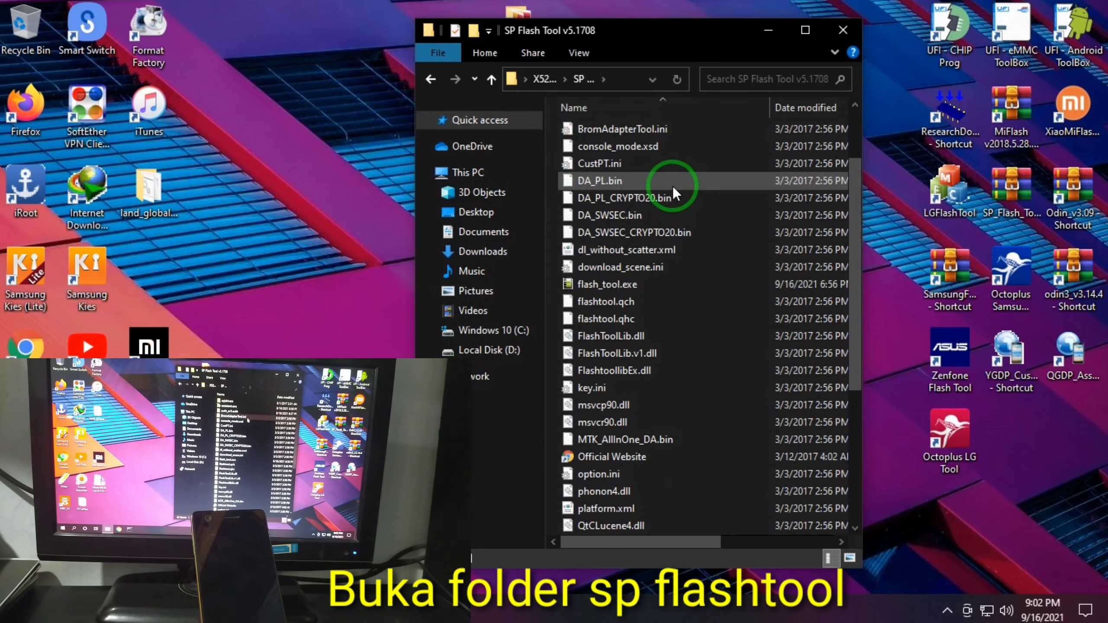
left_click(623, 236)
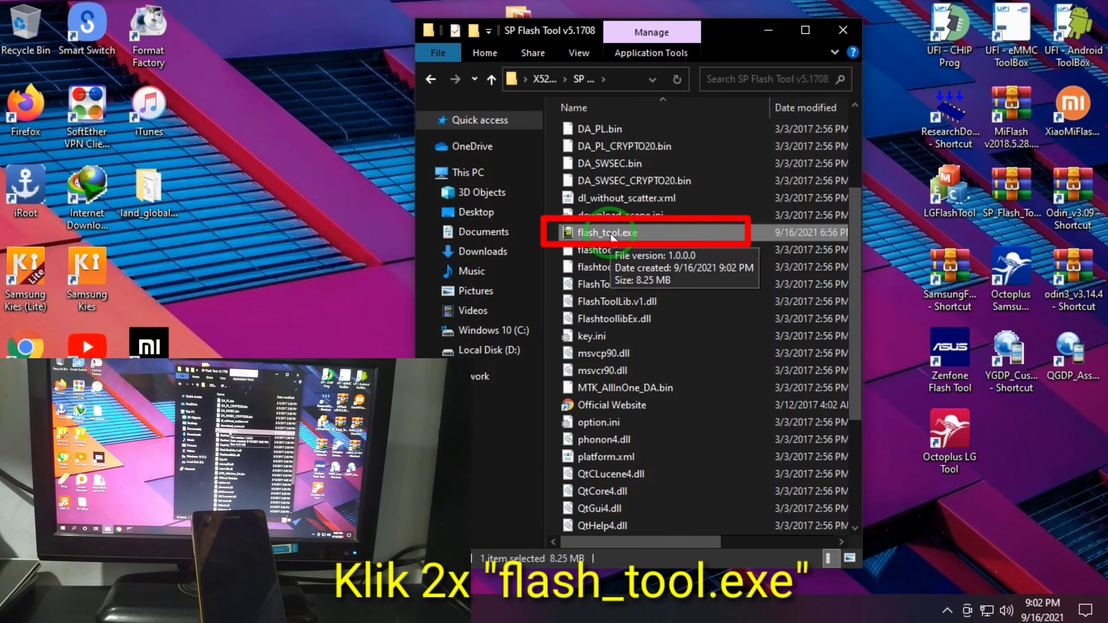
double_click(611, 233)
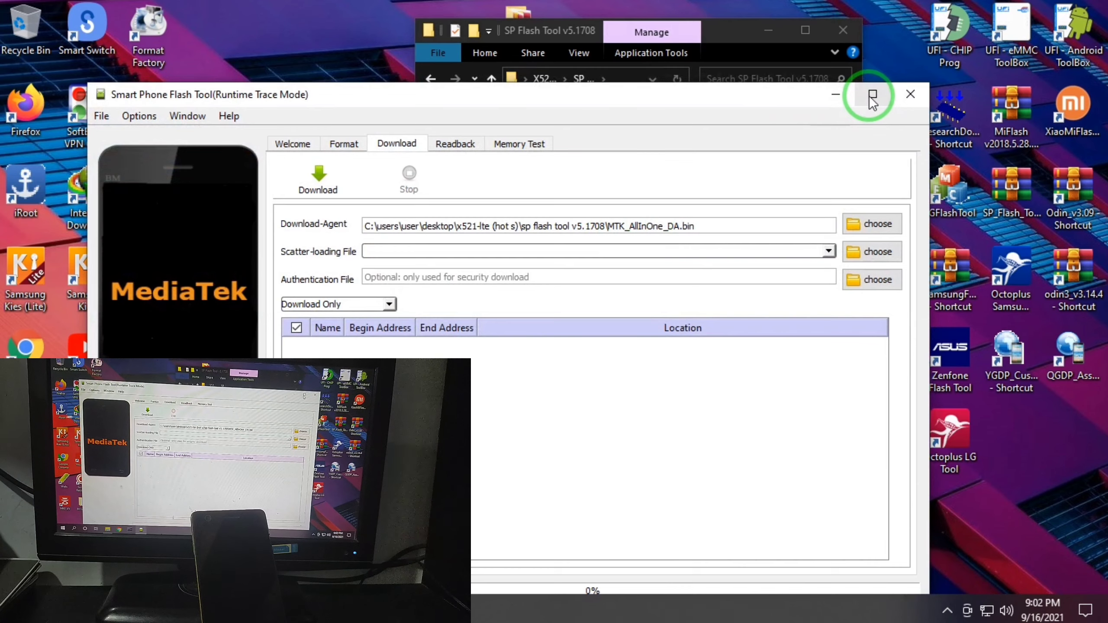
Move the flash tool window to the top right and open Device Manager via Win+X.
left_click(699, 96)
left_click_drag(698, 96, 879, 10)
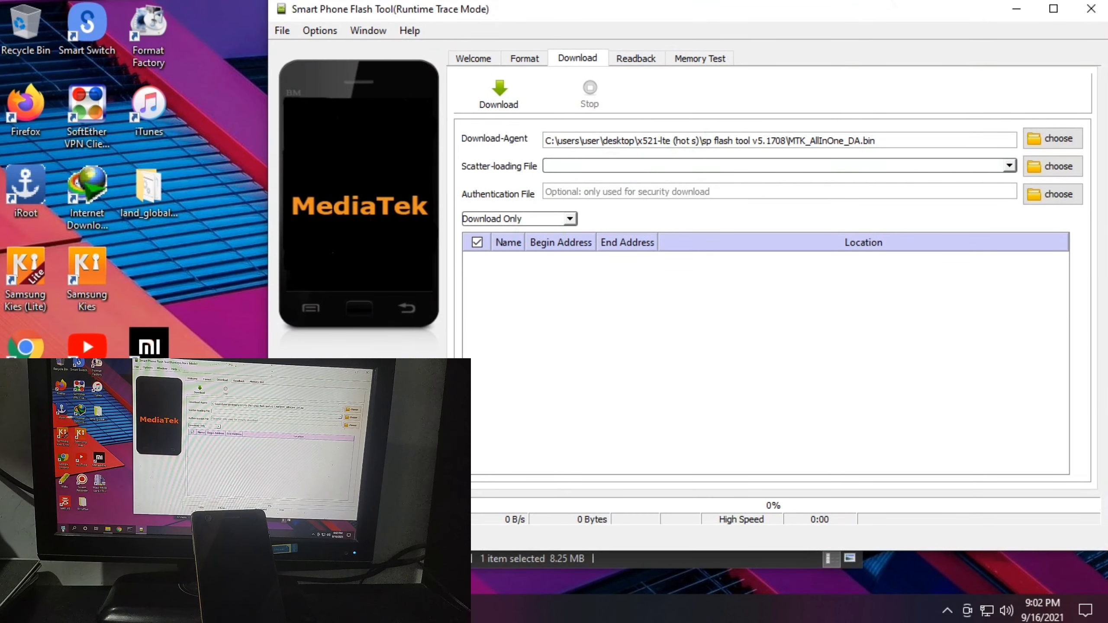
key("super+x")
left_click(68, 262)
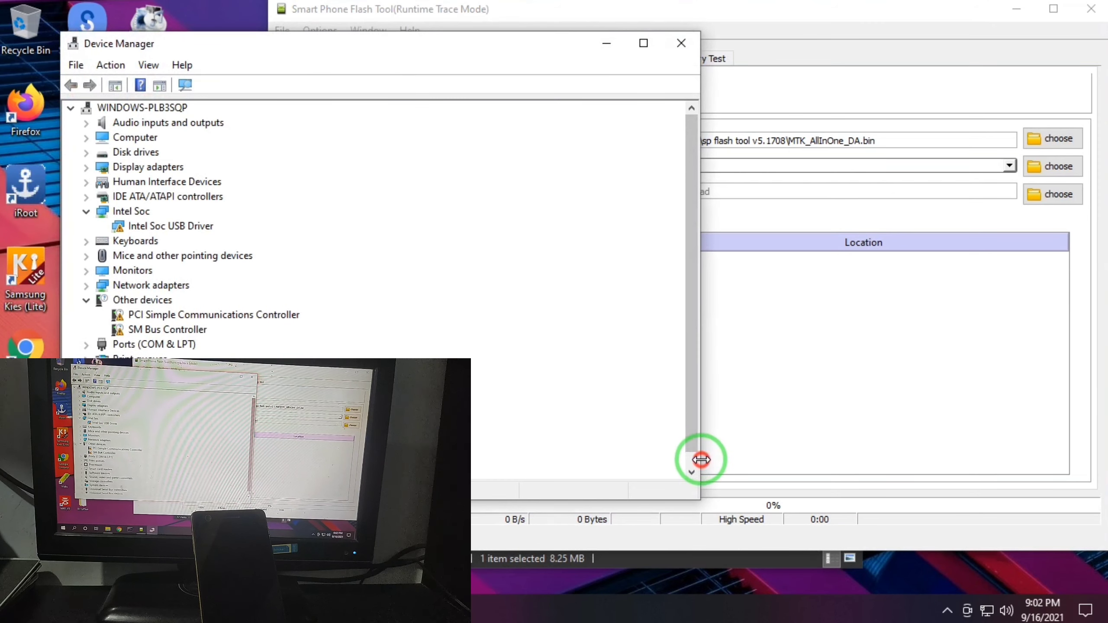
Narrow Device Manager and place it at the top left beside the flash tool.
left_click_drag(701, 460, 407, 458)
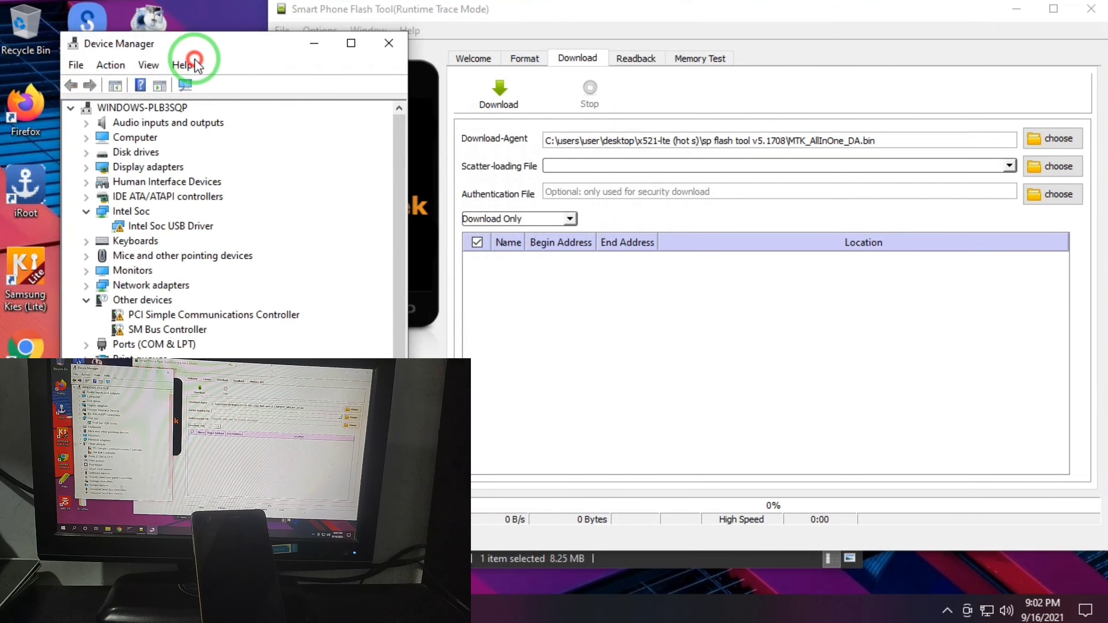
left_click_drag(218, 42, 156, 78)
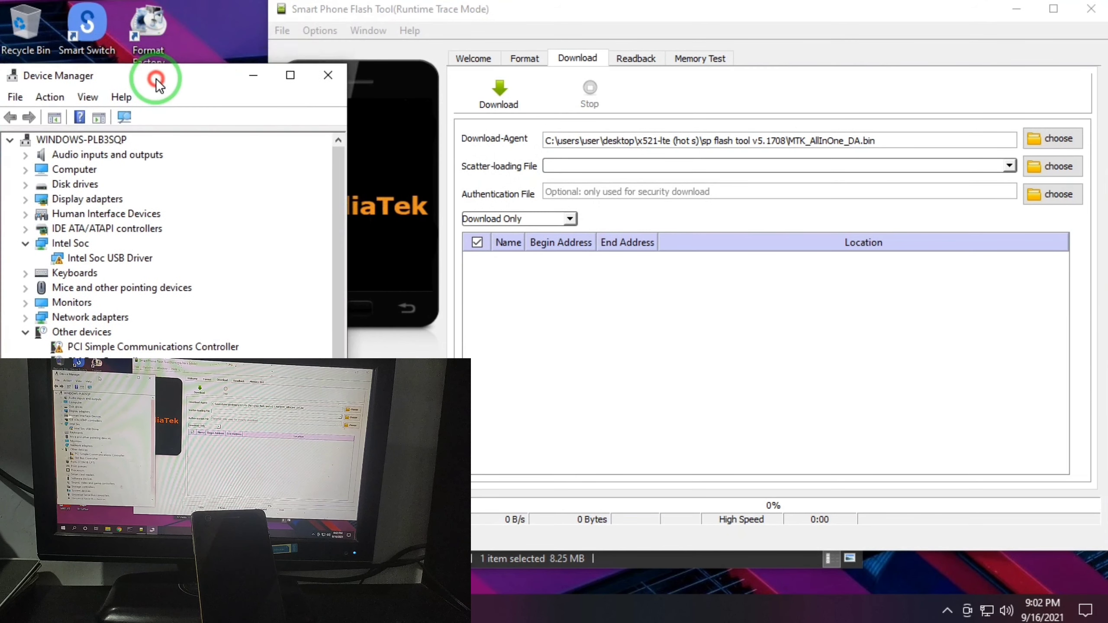
left_click_drag(347, 510, 251, 509)
left_click(694, 422)
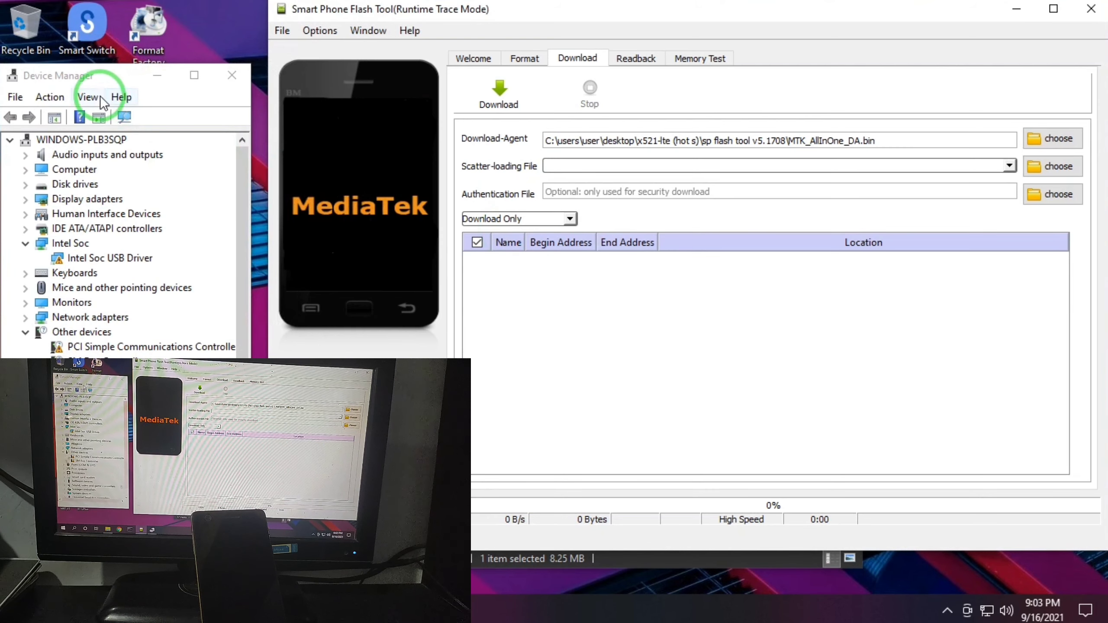
left_click_drag(103, 79, 107, 16)
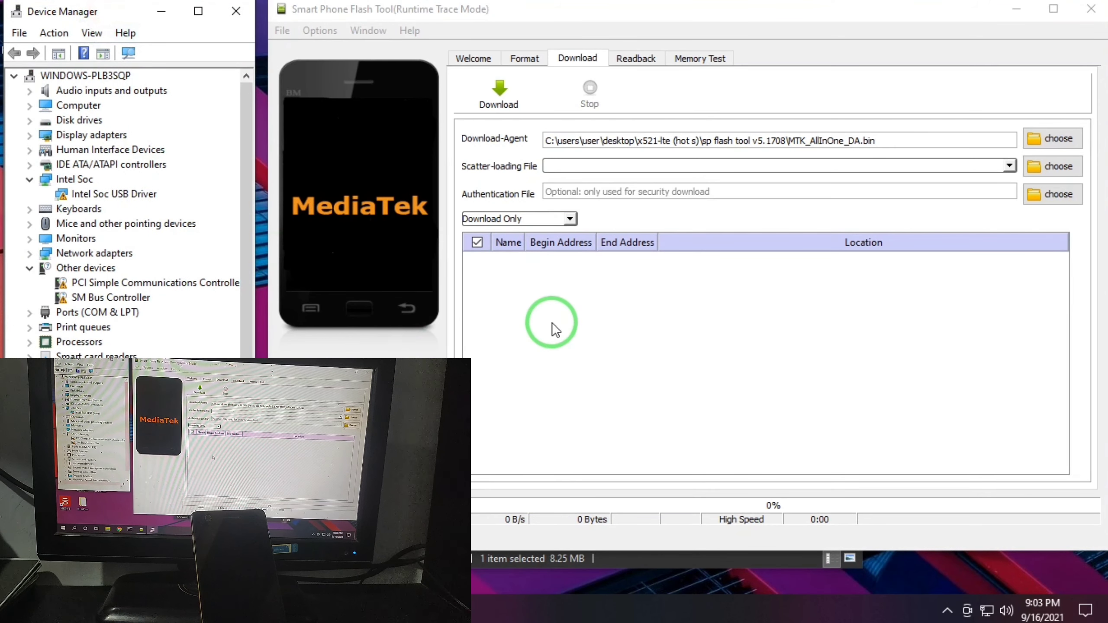
scroll(240, 336, "down", 1)
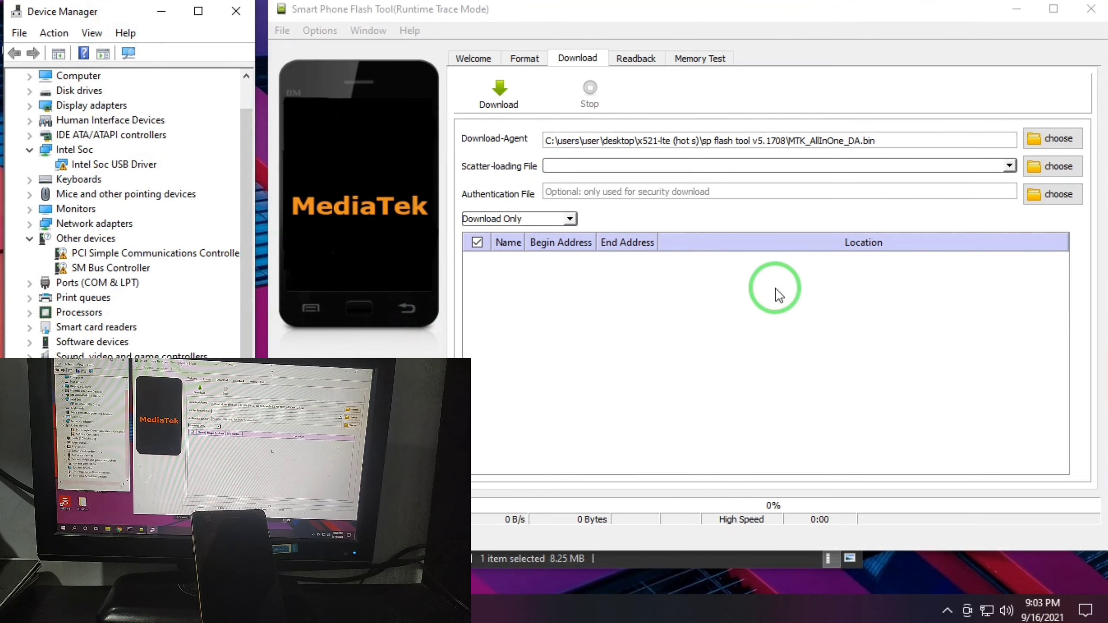
Load MT6753_Android_scatter.txt from Desktop > Infinix_X521 and uncheck the preloader partition.
left_click(1055, 171)
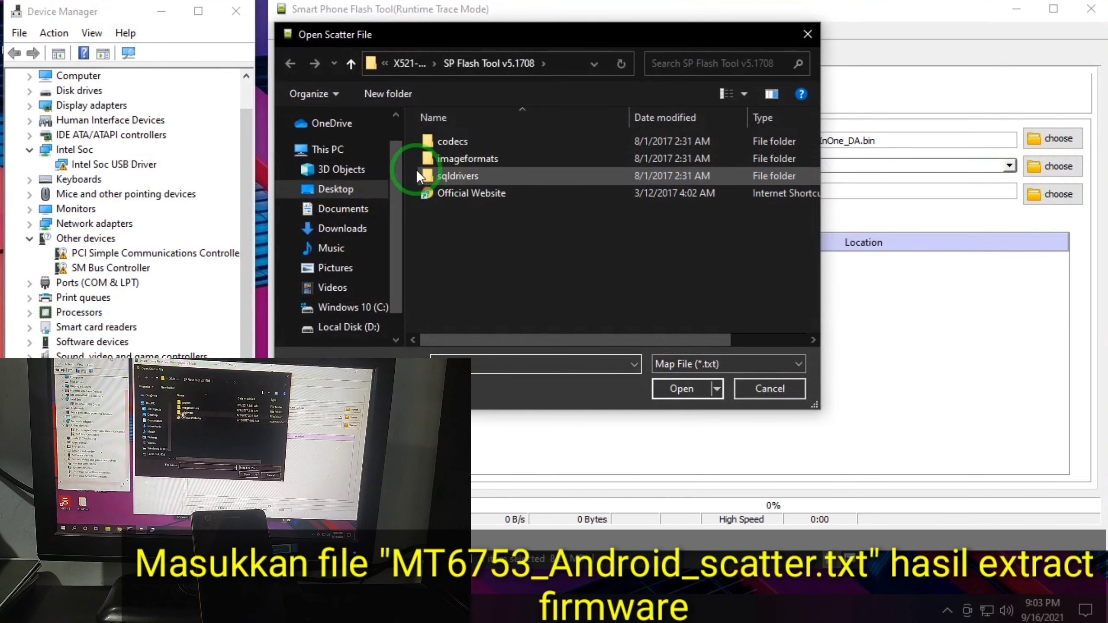
left_click(337, 152)
left_click(483, 205)
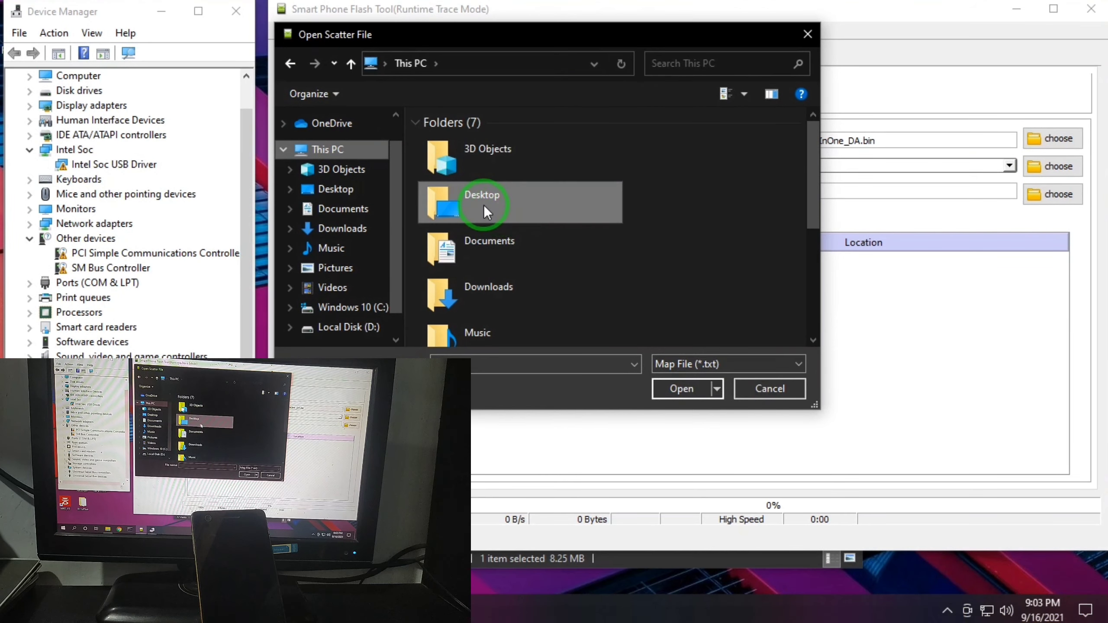
double_click(503, 203)
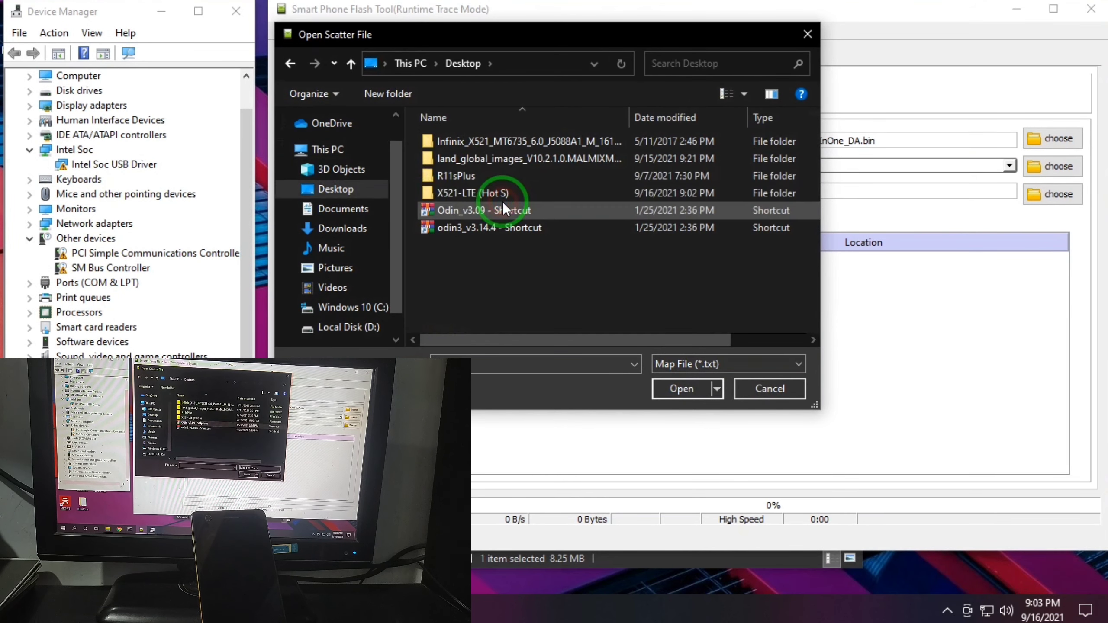
left_click(509, 142)
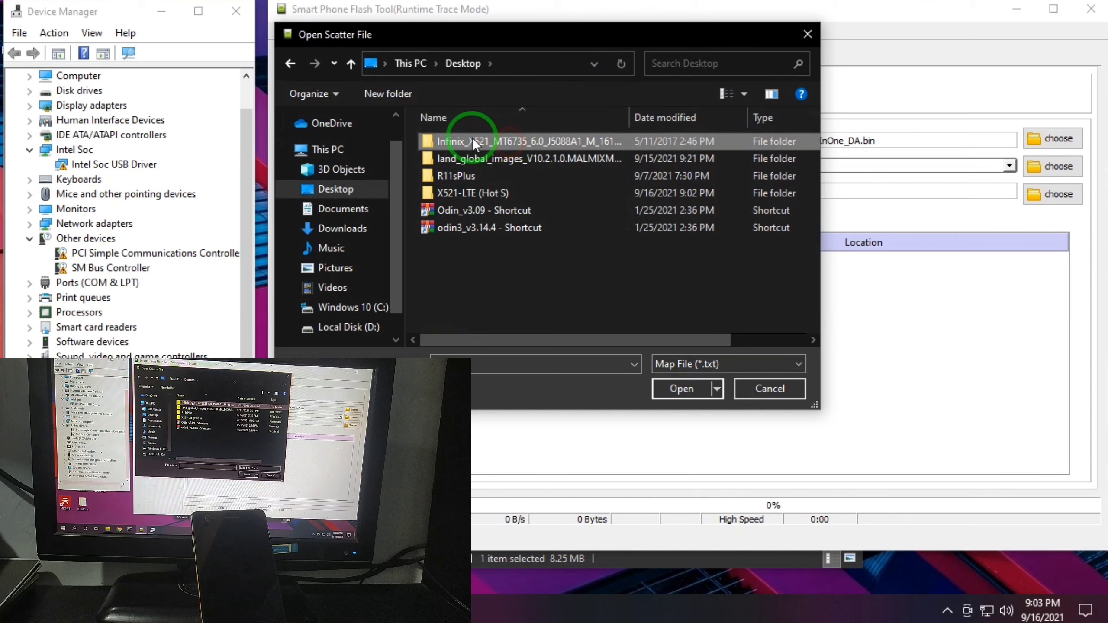
double_click(497, 139)
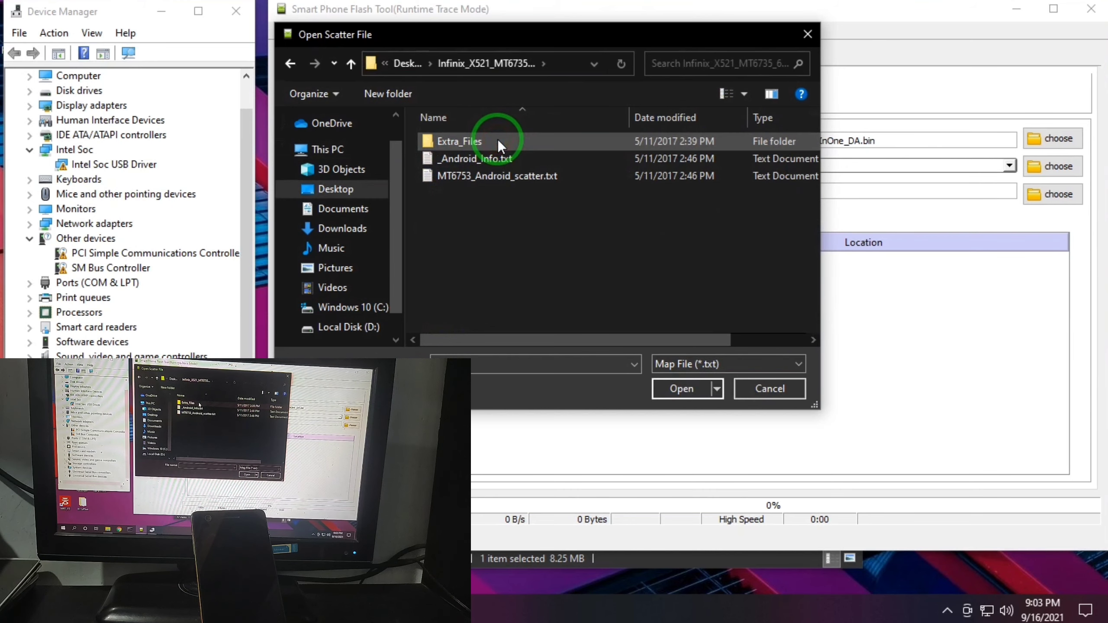
left_click(490, 176)
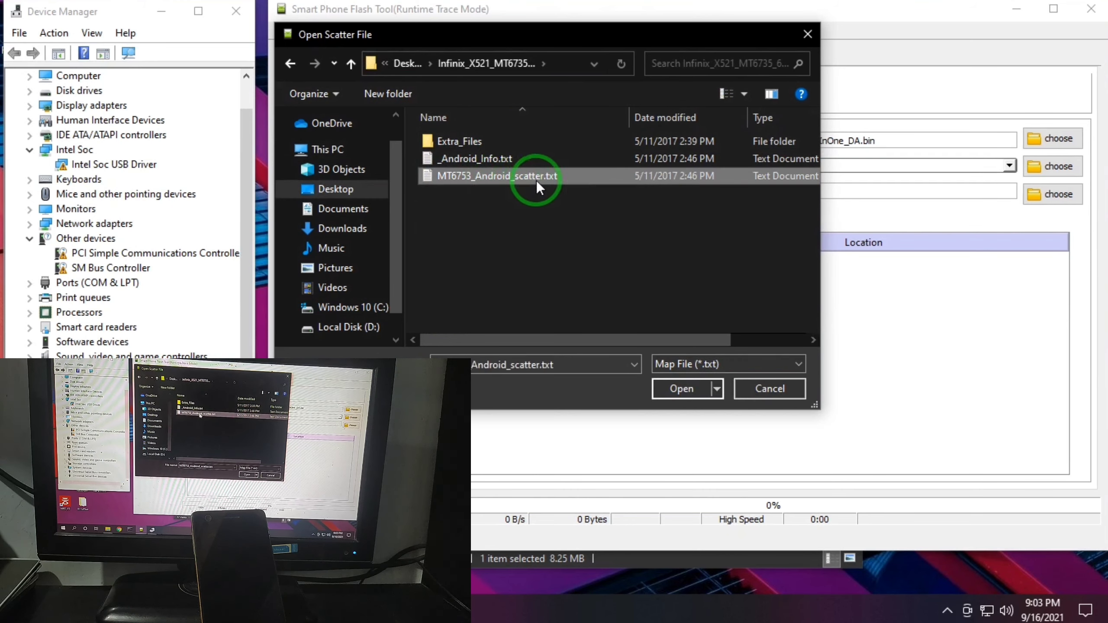
double_click(516, 176)
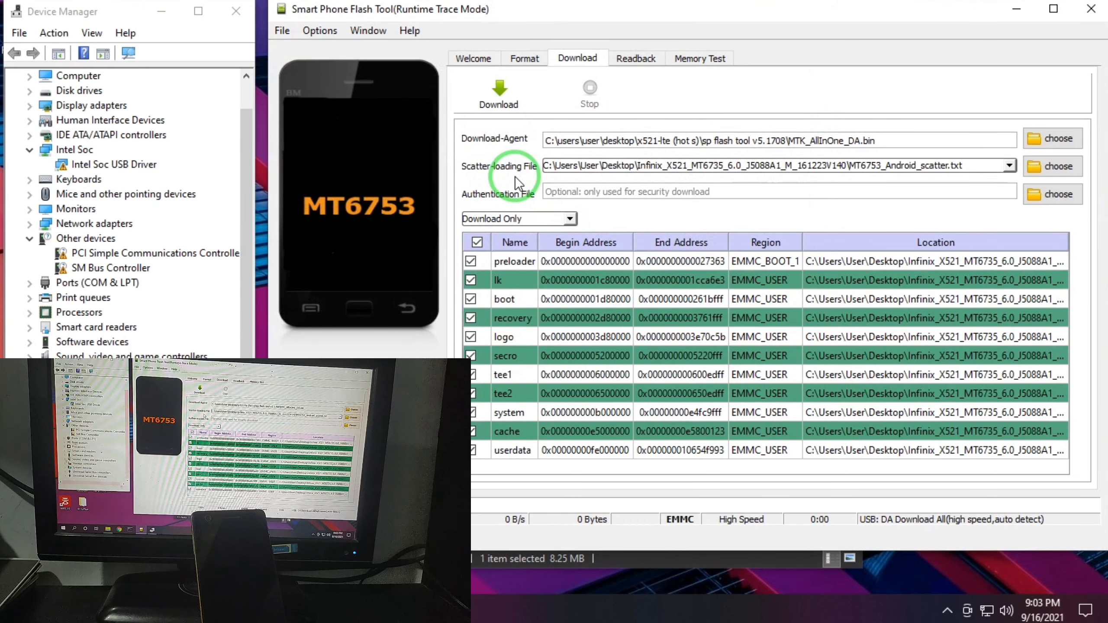
left_click(470, 261)
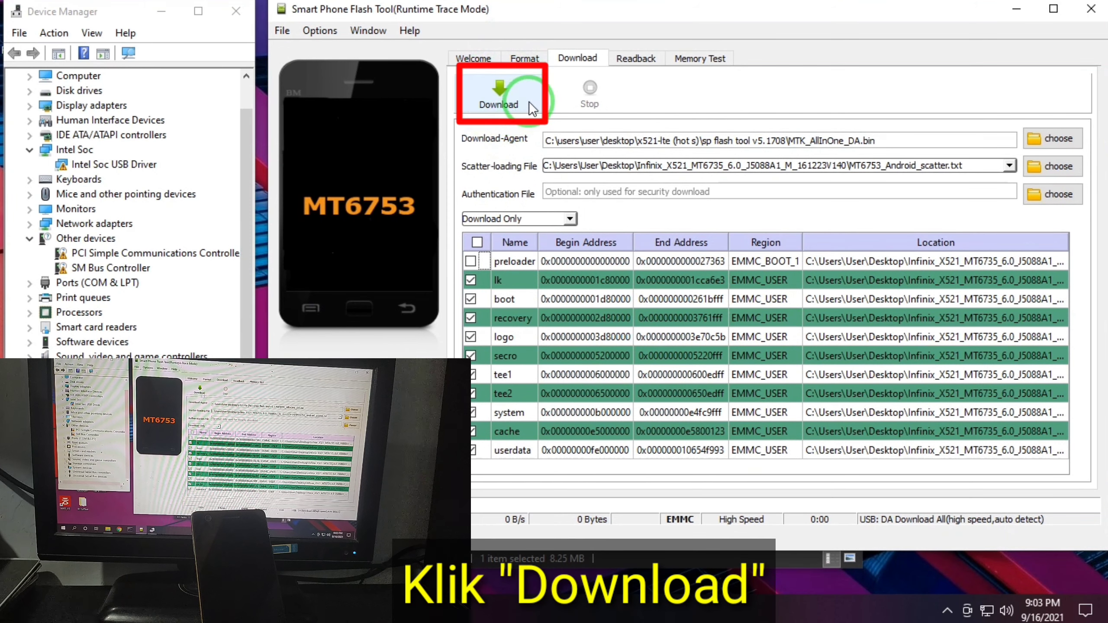
Start the Download to flash the firmware to the connected phone.
left_click(508, 94)
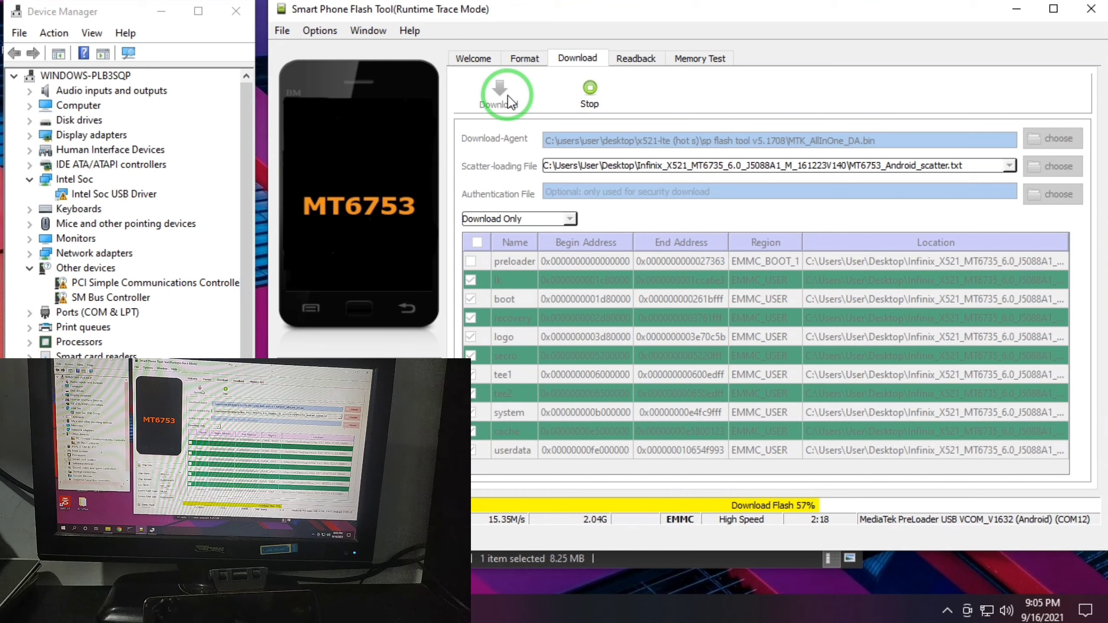
Expand Ports (COM & LPT) in Device Manager to see the MediaTek PreLoader USB VCOM port.
left_click(29, 313)
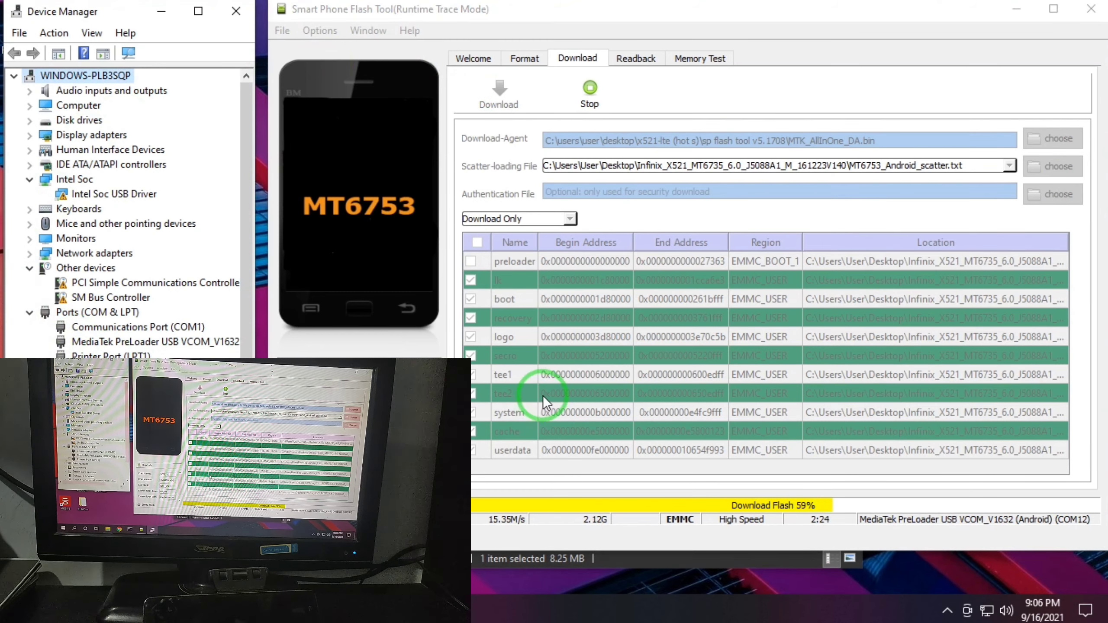
scroll(174, 334, "down", 2)
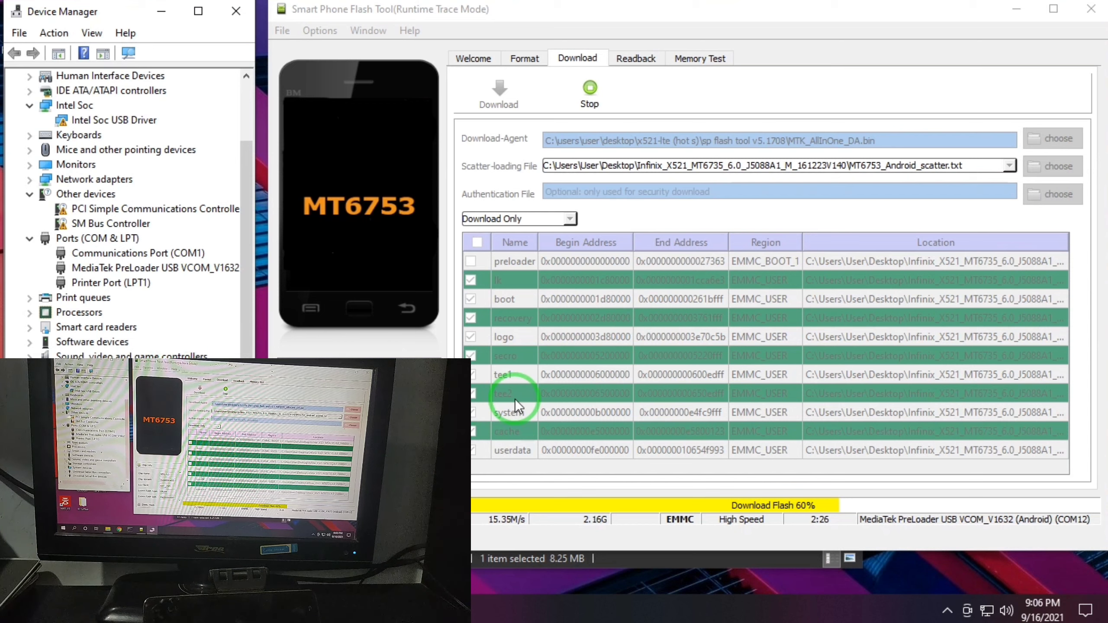